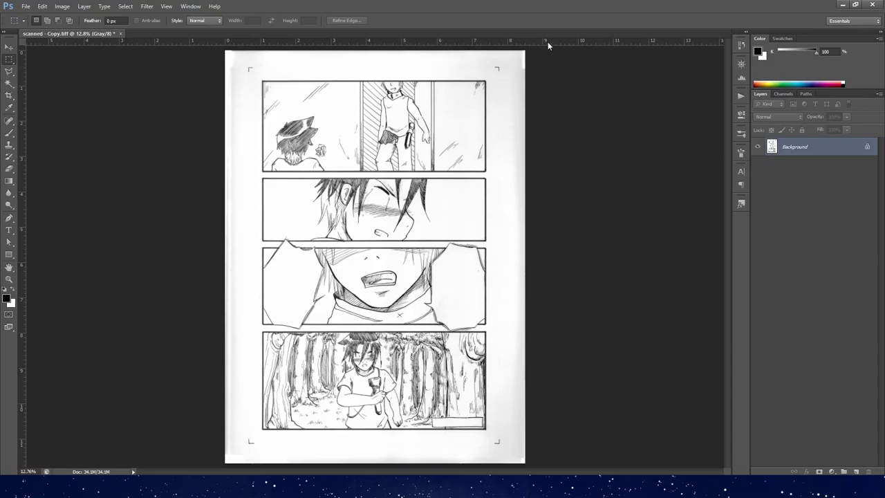
# Drag a horizontal guide down to the page's top corner crop marks.
pyautogui.moveTo(547, 41); pyautogui.dragTo(557, 68)
# Add a vertical guide at the left crop marks and inspect the corners at 100% zoom.
pyautogui.moveTo(23, 170); pyautogui.dragTo(249, 166)
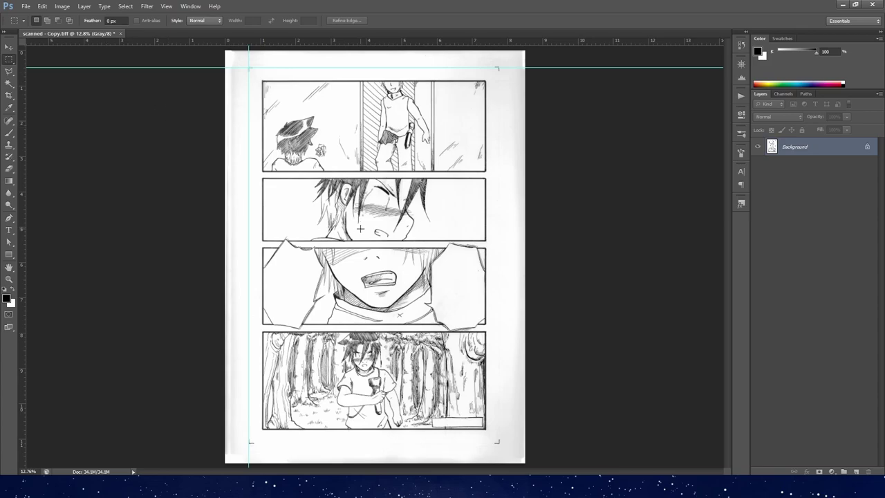
pyautogui.hotkey('ctrl', '+')
pyautogui.hotkey('ctrl', '+')
pyautogui.hotkey('ctrl', '+')
pyautogui.hotkey('ctrl', '+')
pyautogui.hotkey('ctrl', '+')
pyautogui.hotkey('ctrl', '+')
pyautogui.moveTo(360, 228); pyautogui.dragTo(443, 313)
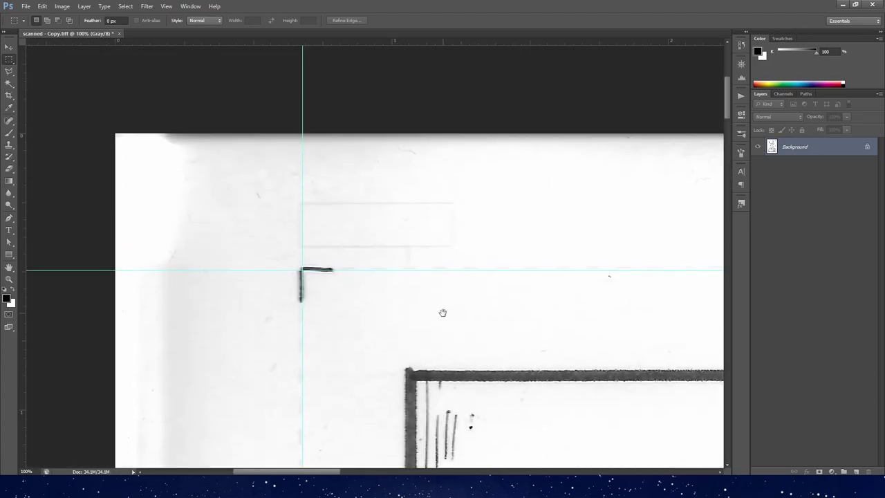
pyautogui.moveTo(325, 472); pyautogui.dragTo(580, 472)
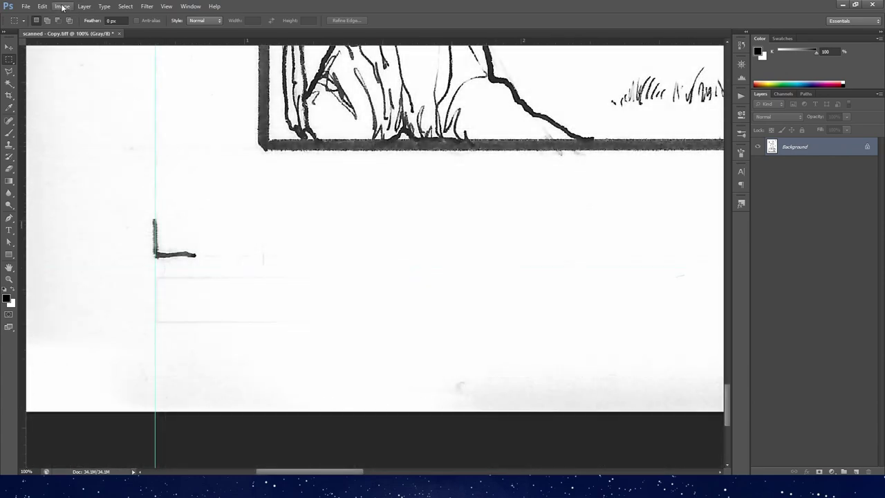
pyautogui.click(62, 7)
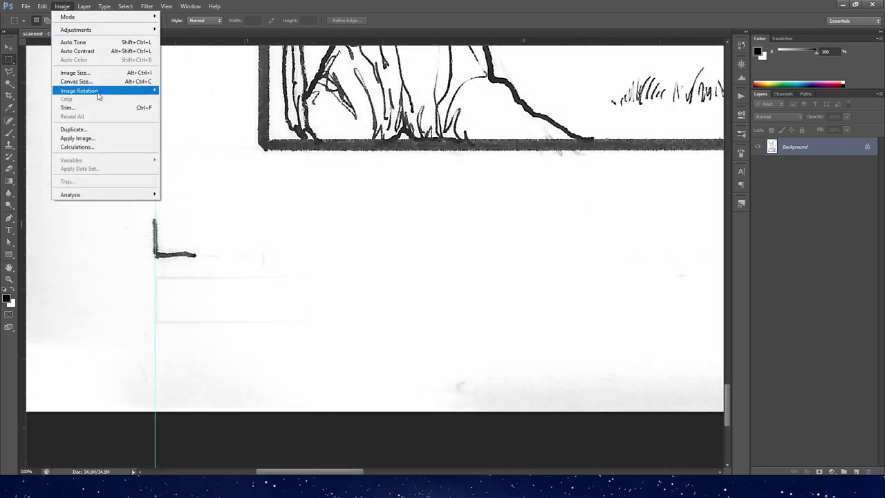
# Rotate the canvas arbitrarily by 0.05° clockwise to straighten the scan.
pyautogui.moveTo(98, 93)
pyautogui.click(187, 117)
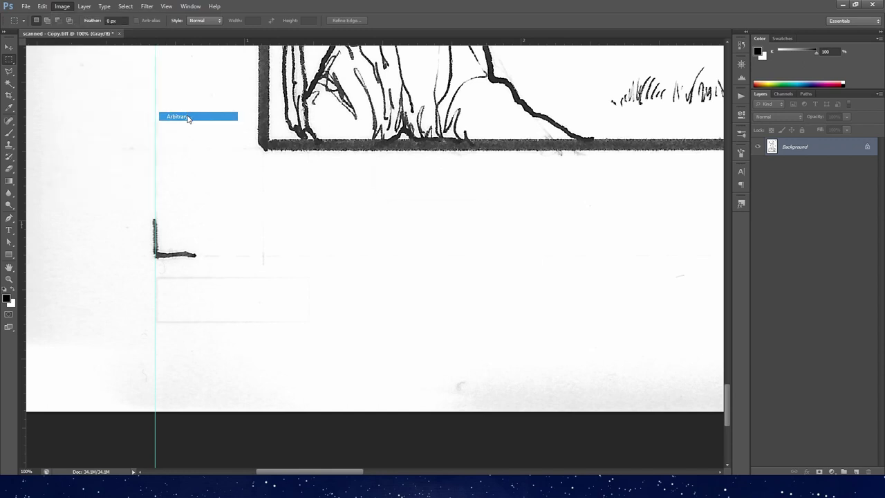
pyautogui.click(438, 169)
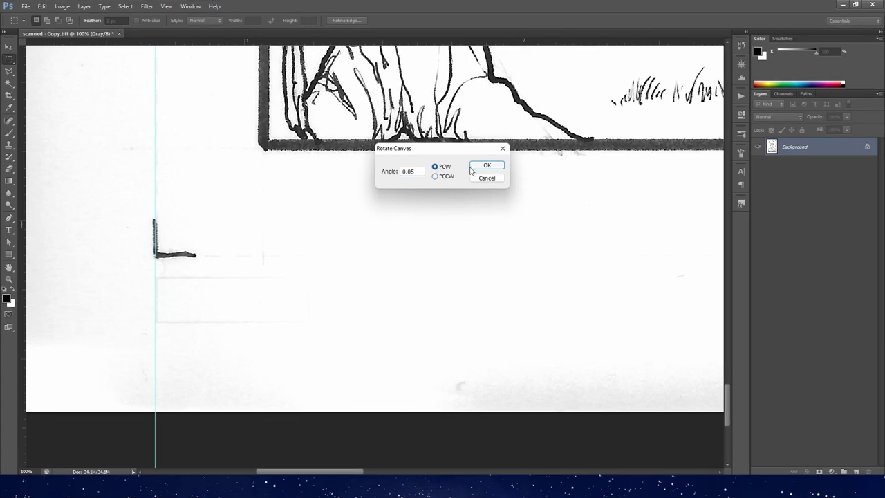
pyautogui.click(476, 166)
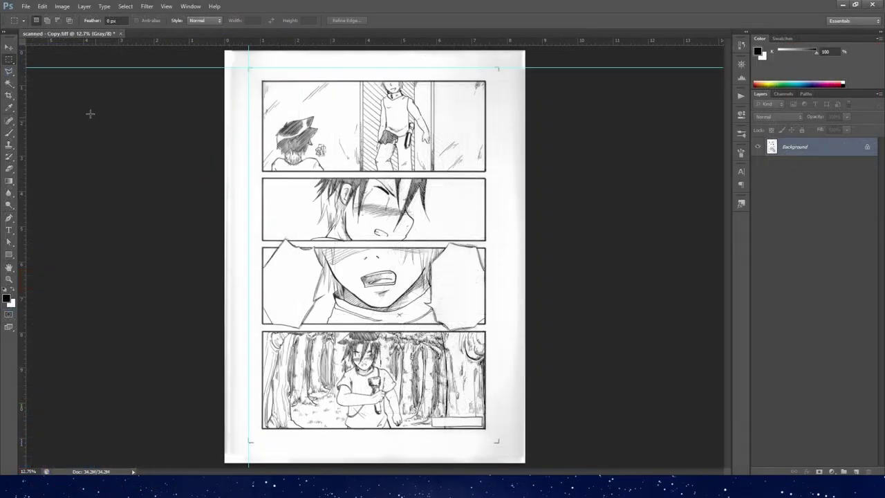
# Open Photoshop's Levels adjustment for the page.
pyautogui.click(62, 6)
pyautogui.moveTo(74, 30)
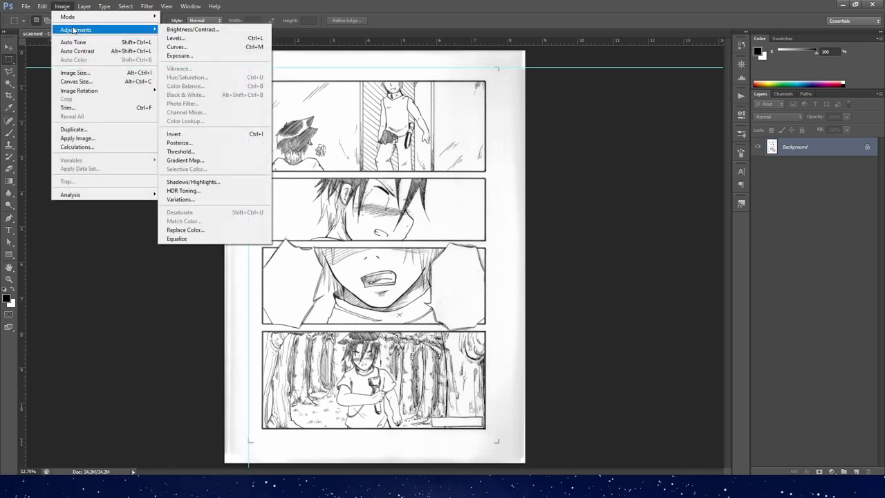
pyautogui.click(221, 43)
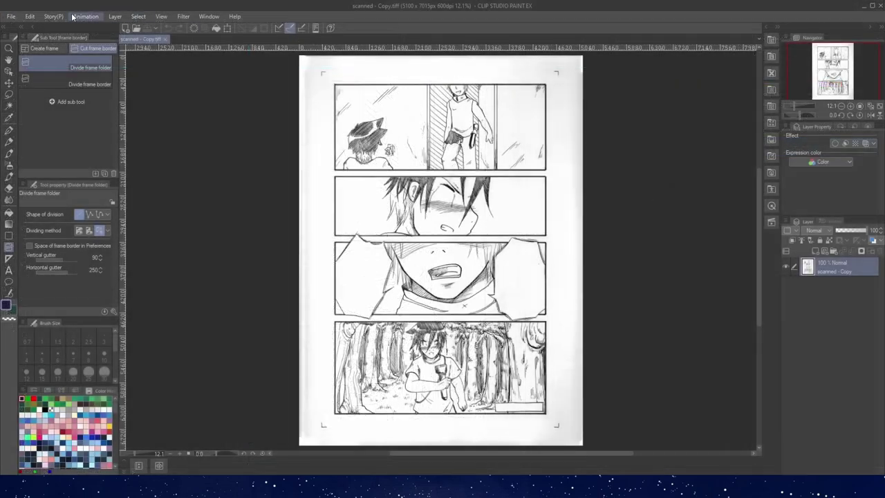
# Open the matching Level Correction adjustment in Clip Studio Paint.
pyautogui.click(28, 16)
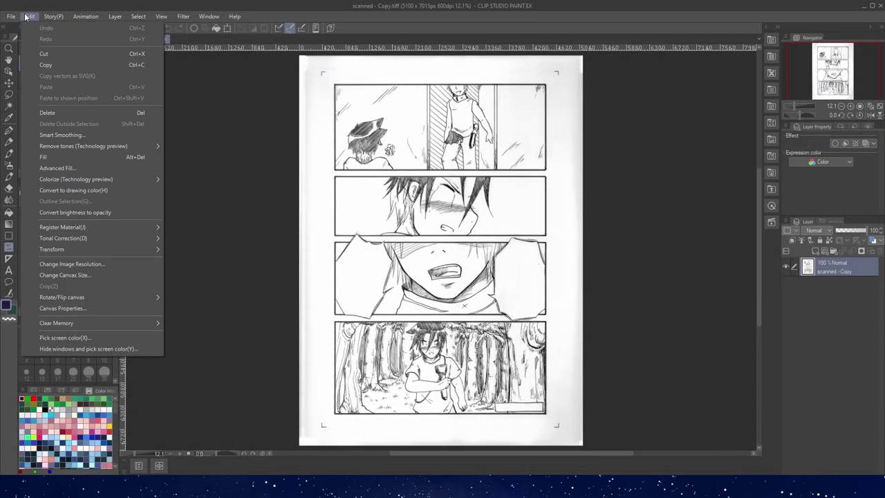
pyautogui.moveTo(95, 238)
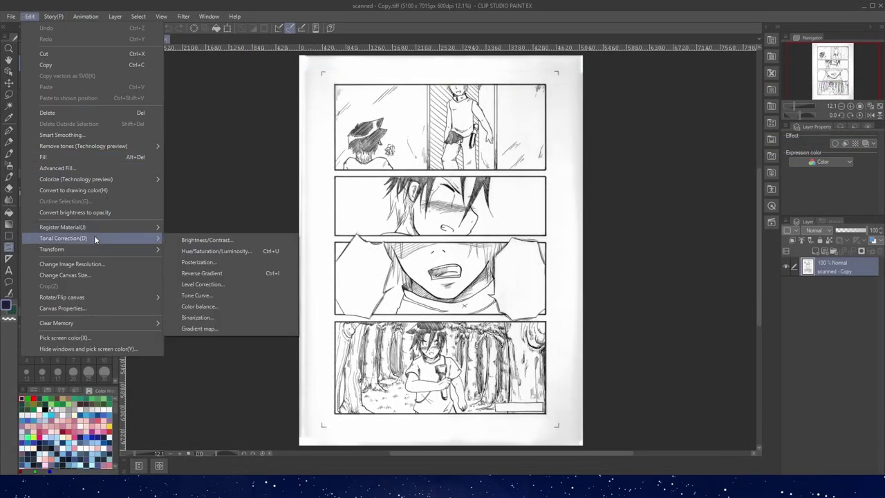
pyautogui.click(188, 285)
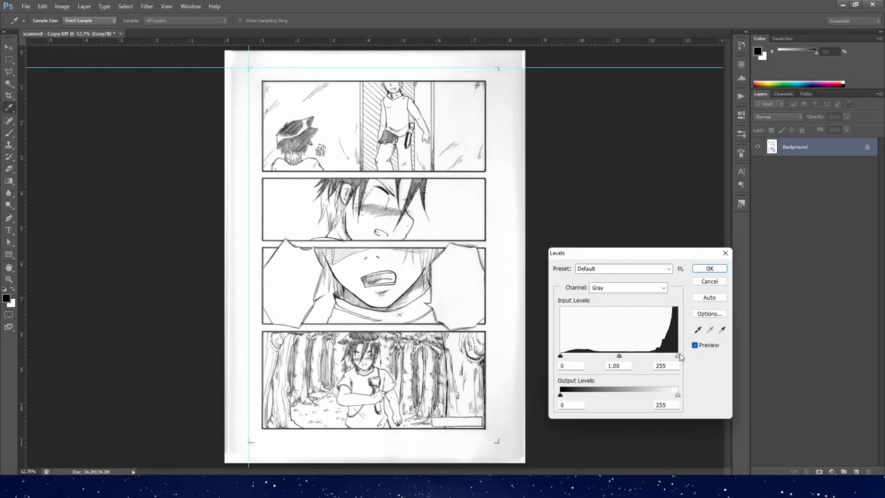
# Apply Levels with input 98, 1.00, 191, then view the page at 100%.
pyautogui.moveTo(678, 356); pyautogui.dragTo(648, 358)
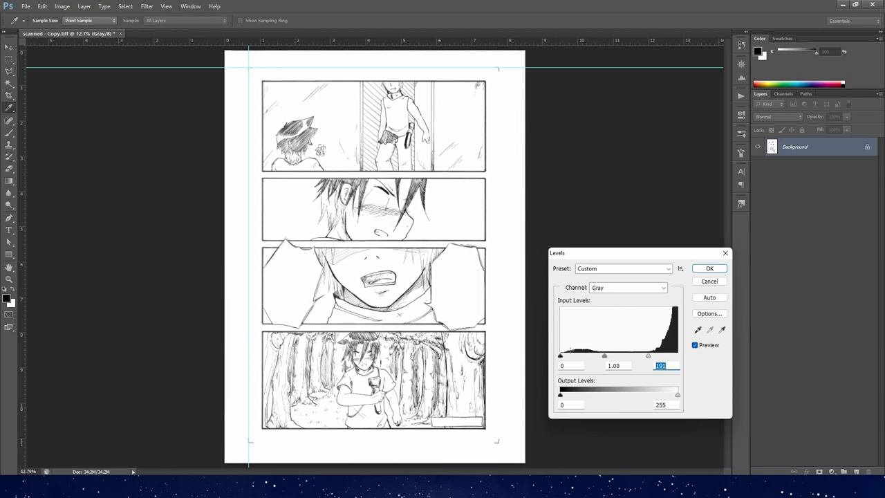
pyautogui.moveTo(561, 358); pyautogui.dragTo(607, 360)
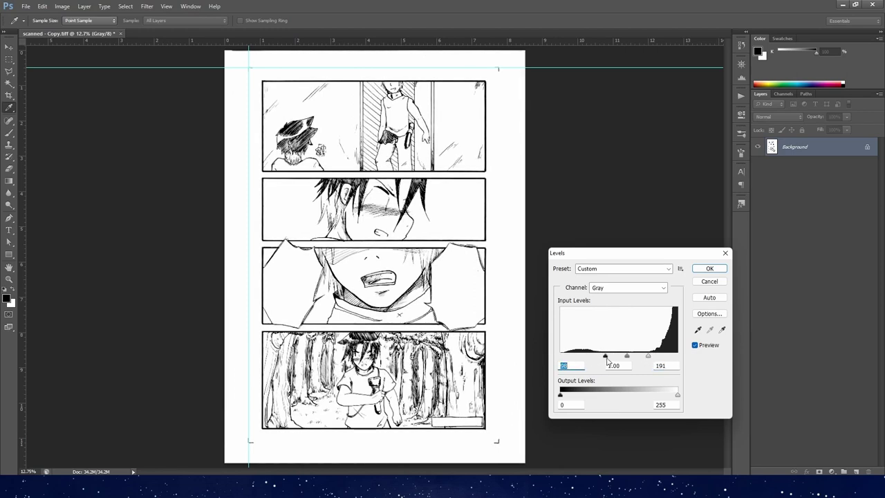
pyautogui.click(700, 269)
pyautogui.hotkey('ctrl', '1')
# Set the foreground colour to white and open Curves for scan2 - Copy.tiff.
pyautogui.click(8, 299)
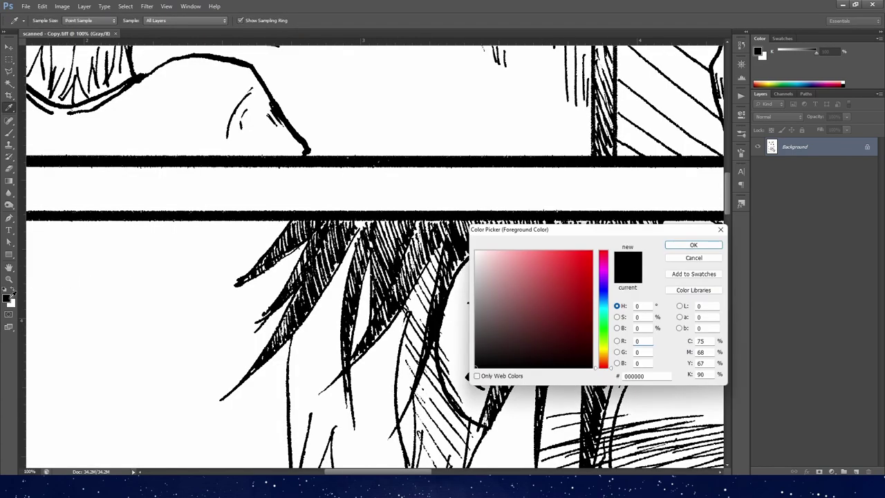
pyautogui.click(243, 315)
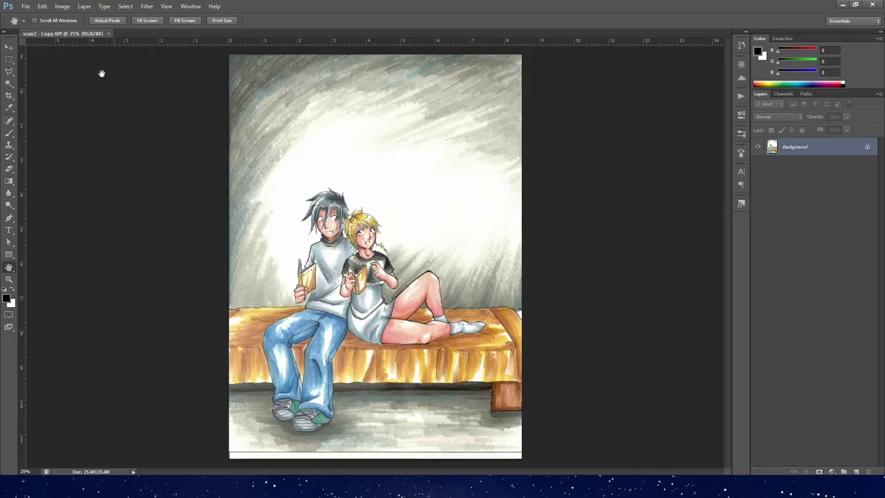
pyautogui.click(63, 6)
pyautogui.moveTo(100, 32)
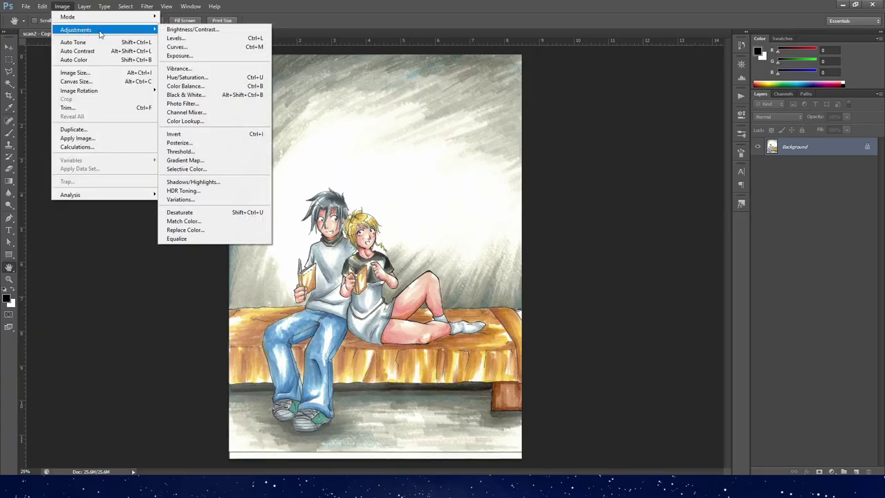
pyautogui.click(176, 48)
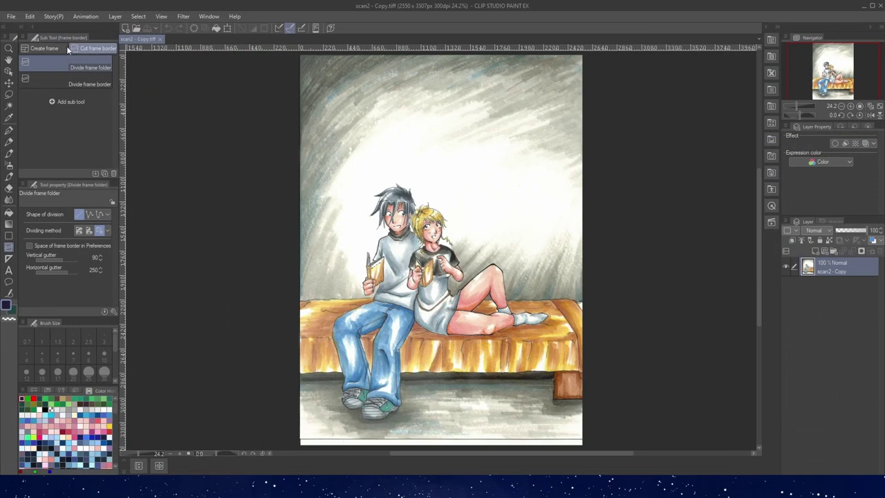
pyautogui.click(35, 19)
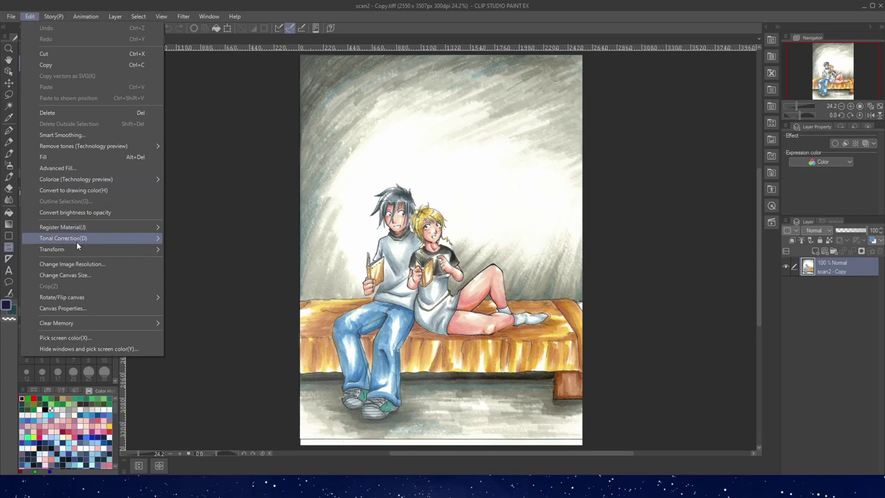
pyautogui.moveTo(76, 239)
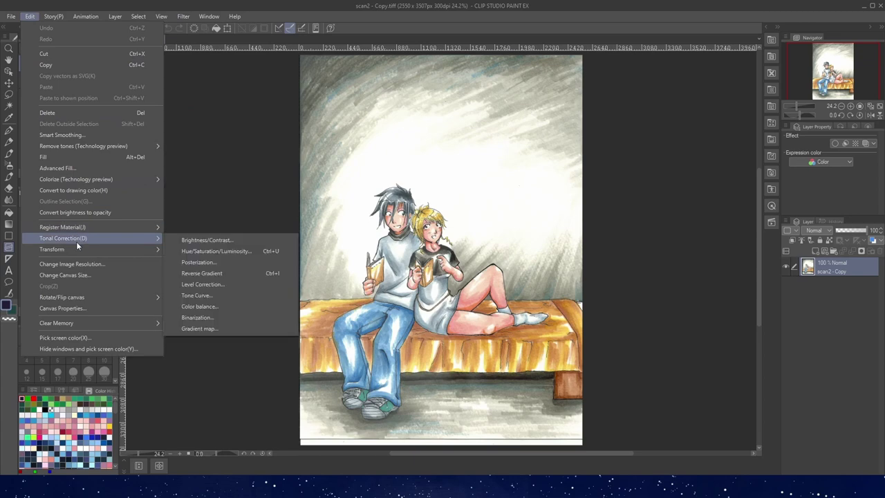
pyautogui.click(194, 296)
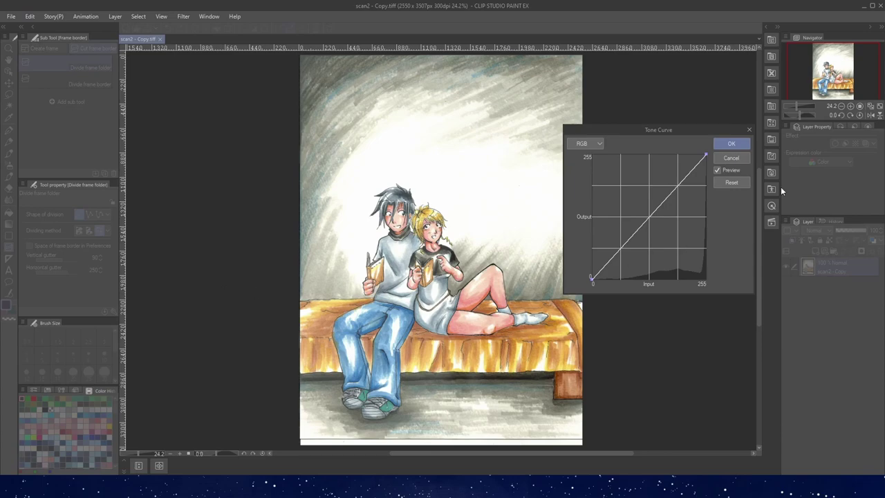
pyautogui.click(737, 160)
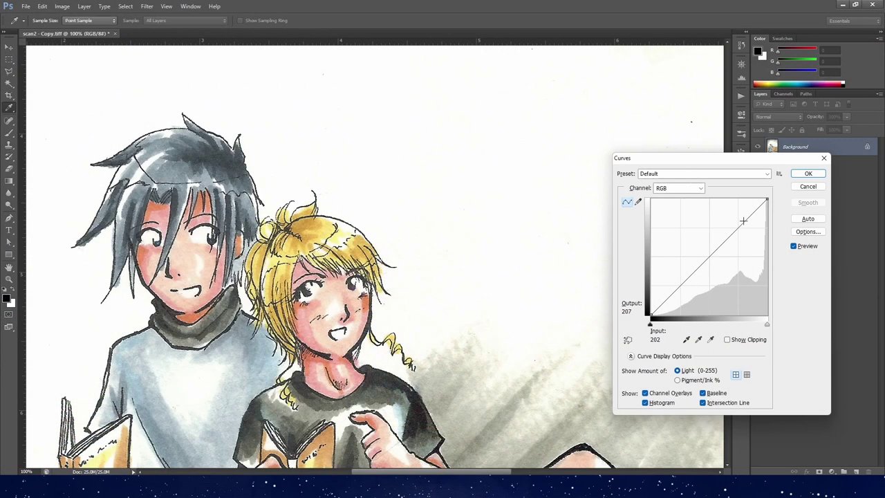
# Raise the upper curve point and drag the lower one to input 83, output 48.
pyautogui.moveTo(743, 220); pyautogui.dragTo(739, 219)
pyautogui.moveTo(684, 285); pyautogui.dragTo(683, 287)
pyautogui.moveTo(739, 219); pyautogui.dragTo(737, 217)
pyautogui.moveTo(689, 287); pyautogui.dragTo(688, 293)
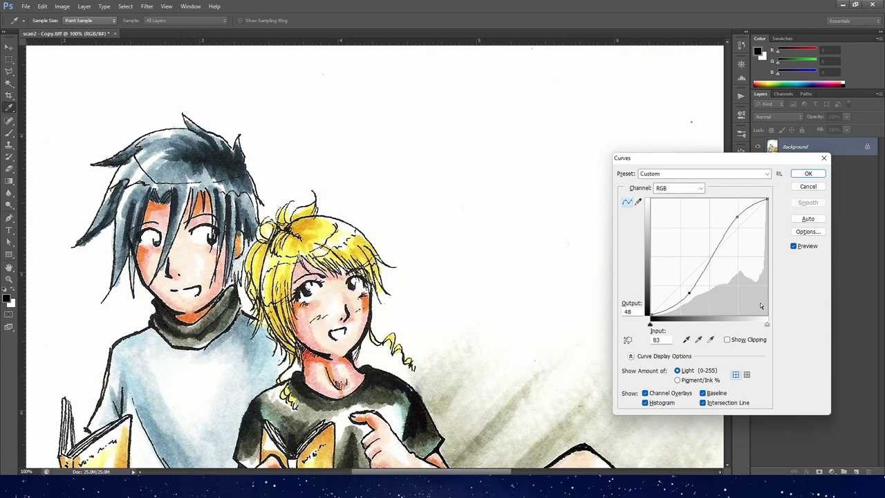
# Apply the Curves, then dodge the grey streaked background with Range set to Highlights.
pyautogui.click(808, 173)
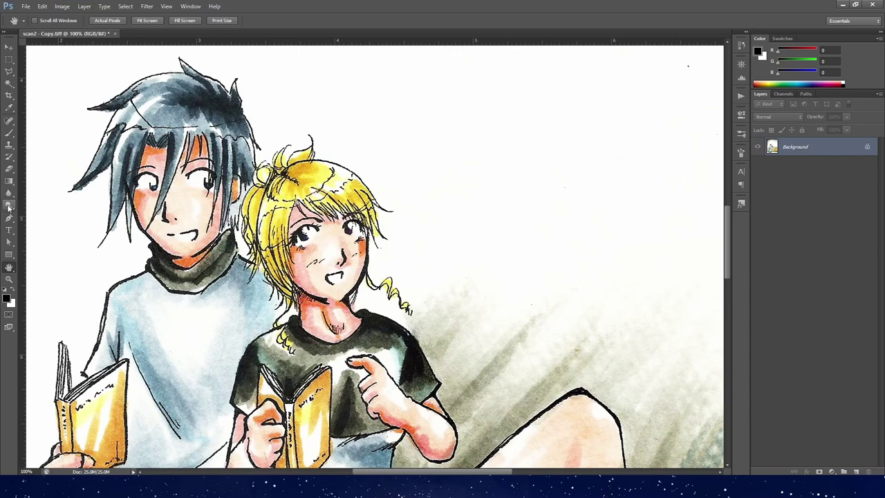
pyautogui.click(8, 206)
pyautogui.click(42, 204)
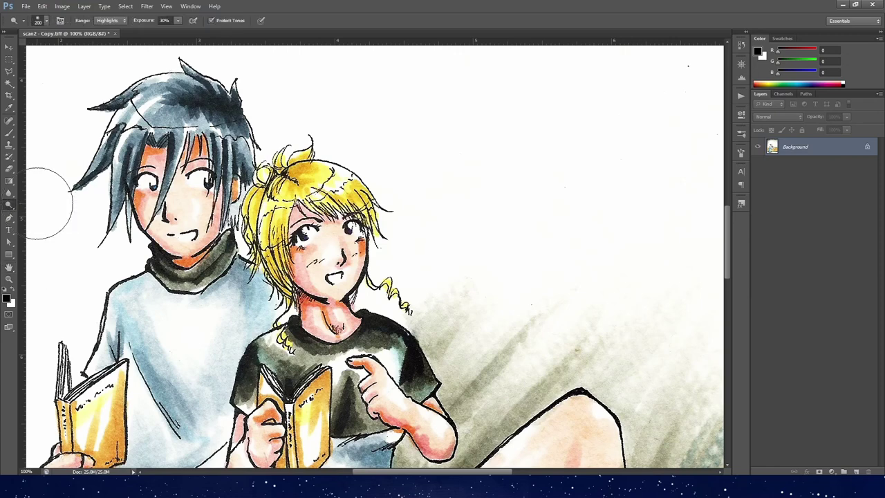
pyautogui.click(125, 21)
pyautogui.click(108, 45)
pyautogui.moveTo(478, 259)
pyautogui.mouseDown()
pyautogui.moveTo(454, 344)
pyautogui.moveTo(569, 349)
pyautogui.moveTo(594, 296)
pyautogui.mouseUp()
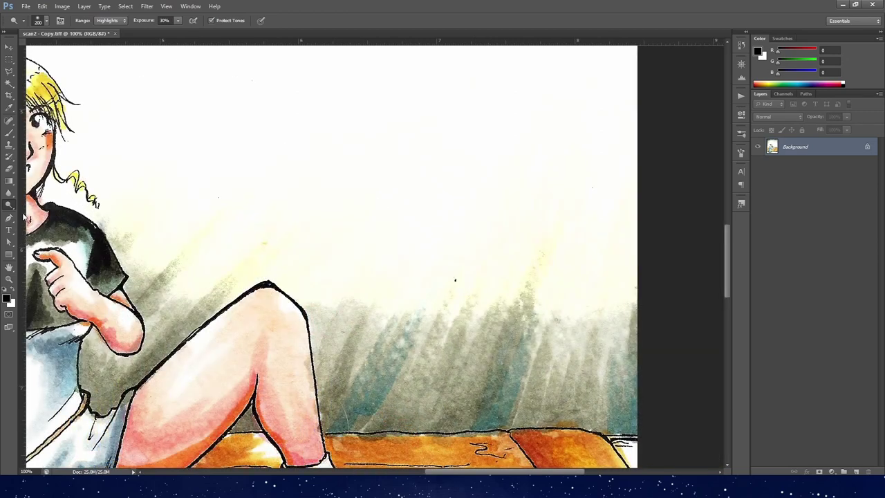
# Burn the hair and shirt with Range set to Shadows.
pyautogui.rightClick(10, 208)
pyautogui.click(35, 214)
pyautogui.click(124, 21)
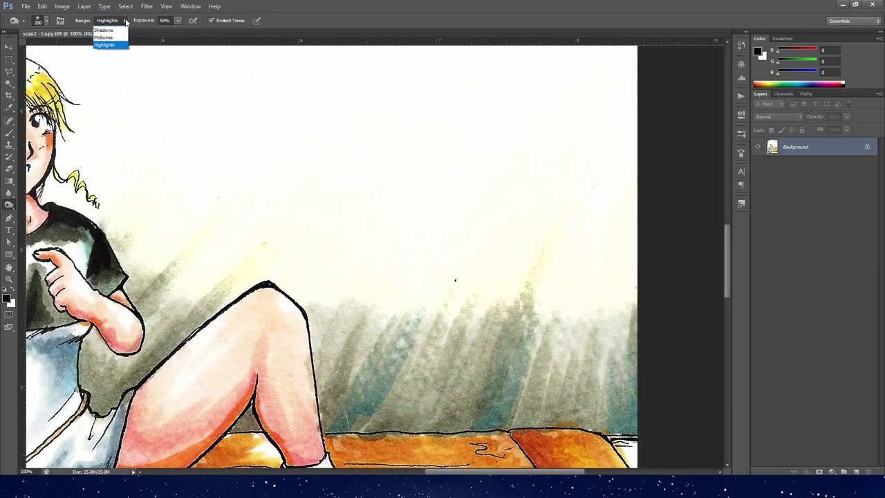
pyautogui.click(108, 31)
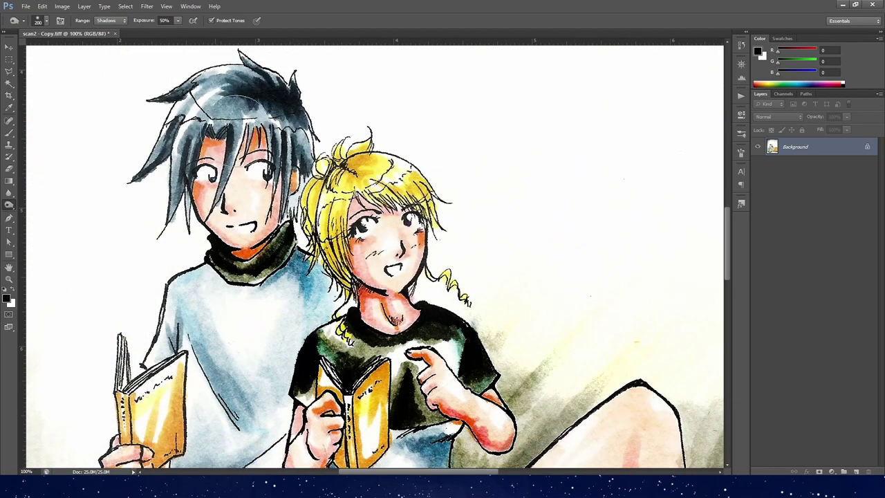
pyautogui.moveTo(208, 103)
pyautogui.mouseDown()
pyautogui.moveTo(228, 242)
pyautogui.moveTo(302, 269)
pyautogui.mouseUp()
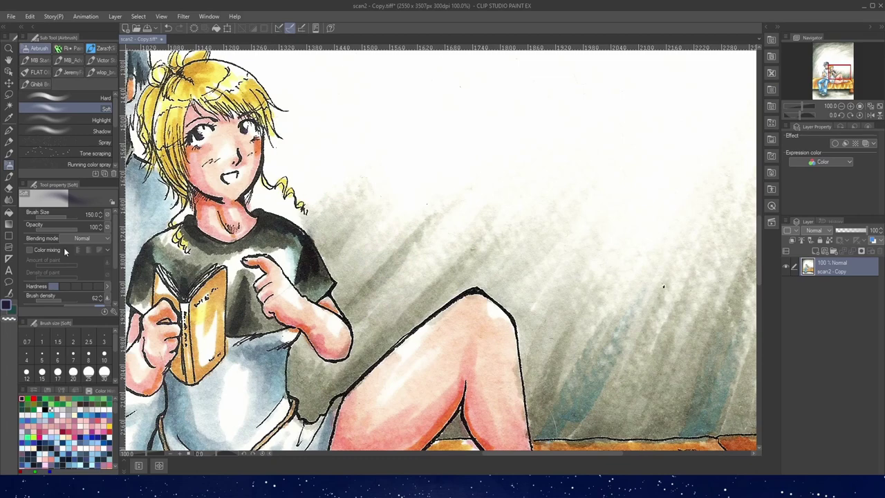
# Airbrush a light colour in Screen mode over the grey light rays.
pyautogui.doubleClick(8, 304)
pyautogui.click(665, 282)
pyautogui.click(810, 223)
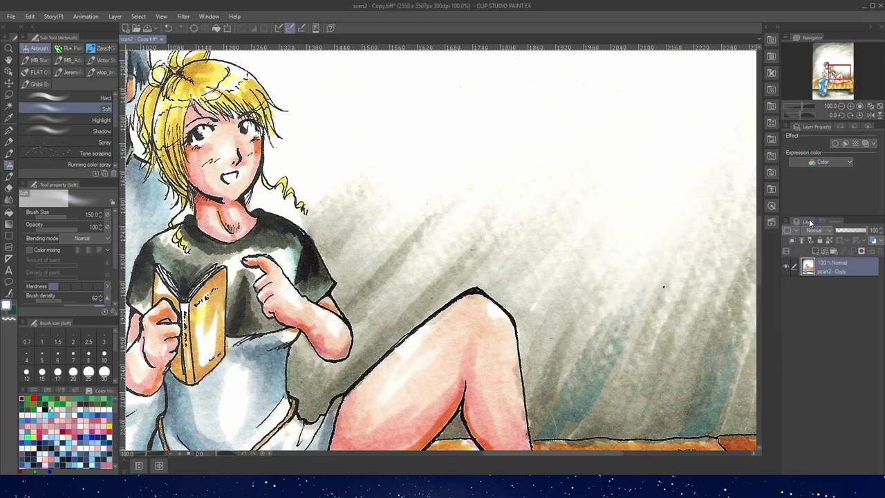
pyautogui.click(89, 236)
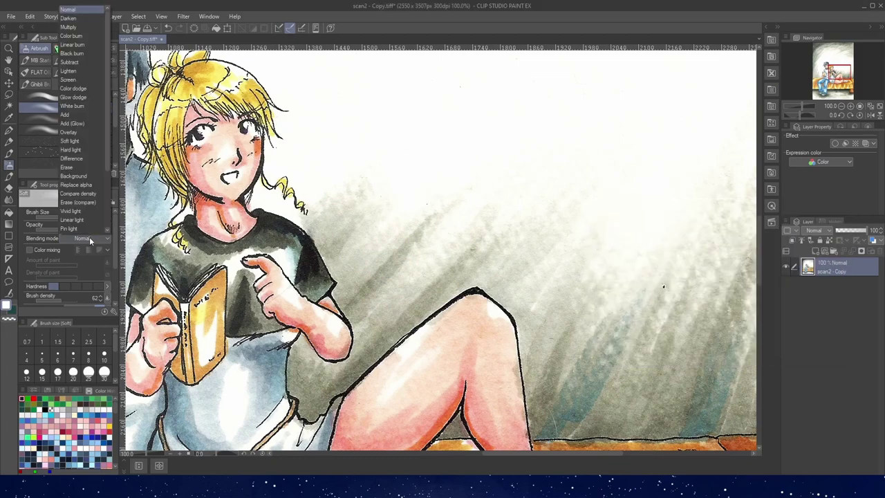
pyautogui.click(69, 81)
pyautogui.moveTo(366, 182)
pyautogui.mouseDown()
pyautogui.moveTo(451, 194)
pyautogui.moveTo(487, 227)
pyautogui.moveTo(579, 208)
pyautogui.moveTo(650, 214)
pyautogui.moveTo(726, 201)
pyautogui.mouseUp()
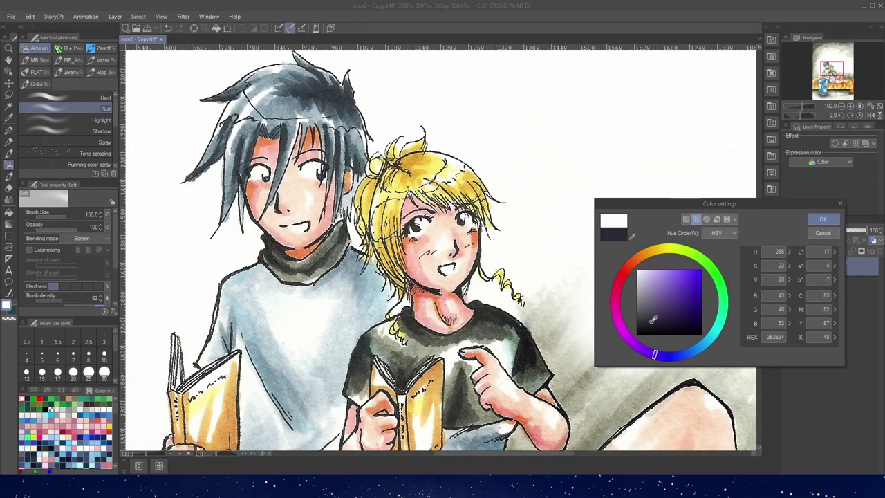
# Airbrush black in Black burn mode over the boy's hair and the girl's shirt collar.
pyautogui.moveTo(653, 319); pyautogui.dragTo(633, 347)
pyautogui.click(821, 219)
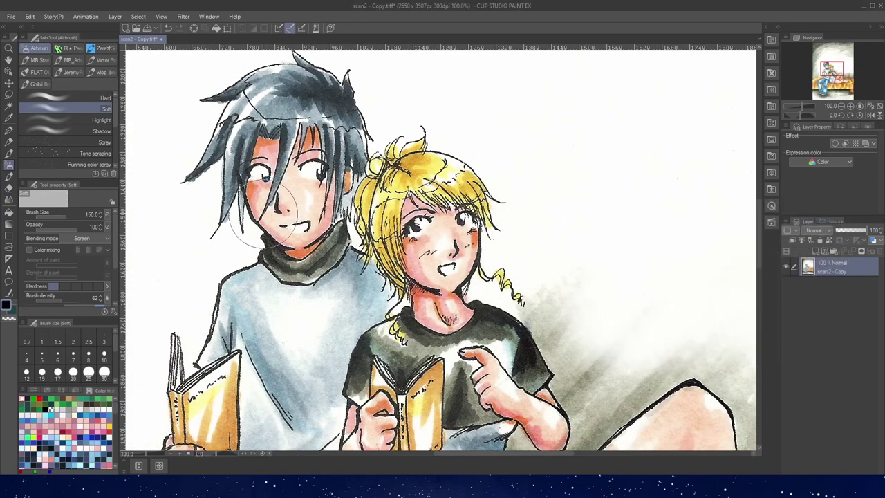
pyautogui.click(100, 238)
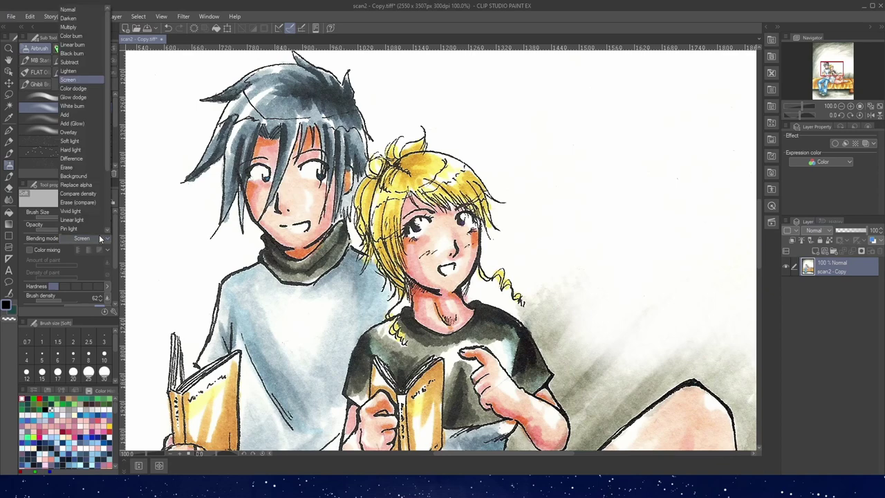
pyautogui.click(77, 55)
pyautogui.moveTo(318, 111)
pyautogui.mouseDown()
pyautogui.moveTo(346, 83)
pyautogui.moveTo(280, 95)
pyautogui.mouseUp()
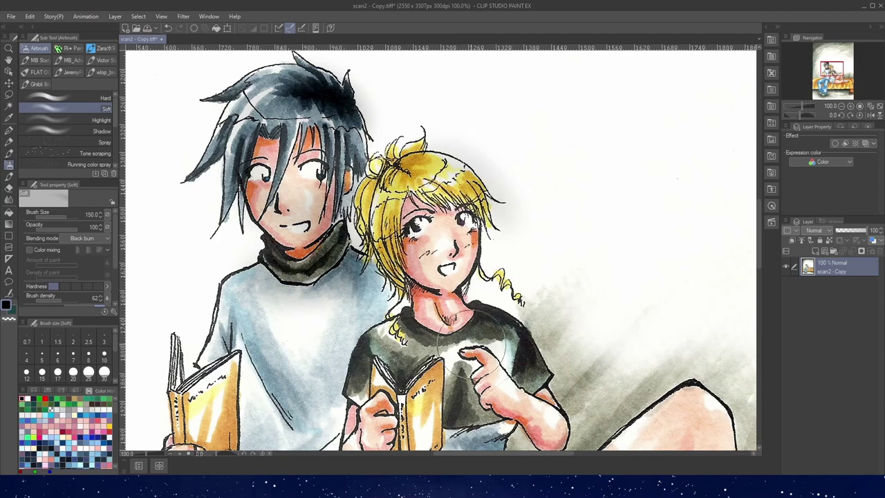
pyautogui.moveTo(484, 329); pyautogui.dragTo(517, 340)
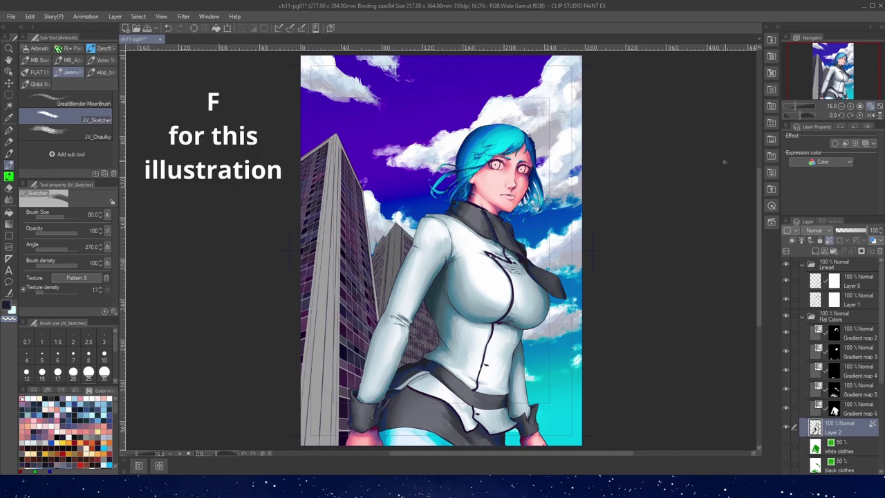
# Set the preview profile to RGB : sRGB IEC61966-2.1 and recheck the View menu.
pyautogui.click(159, 16)
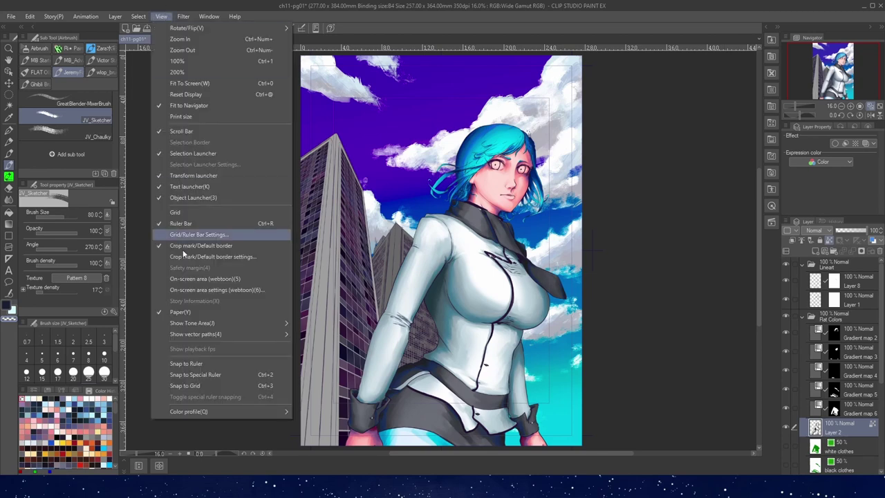
pyautogui.moveTo(204, 411)
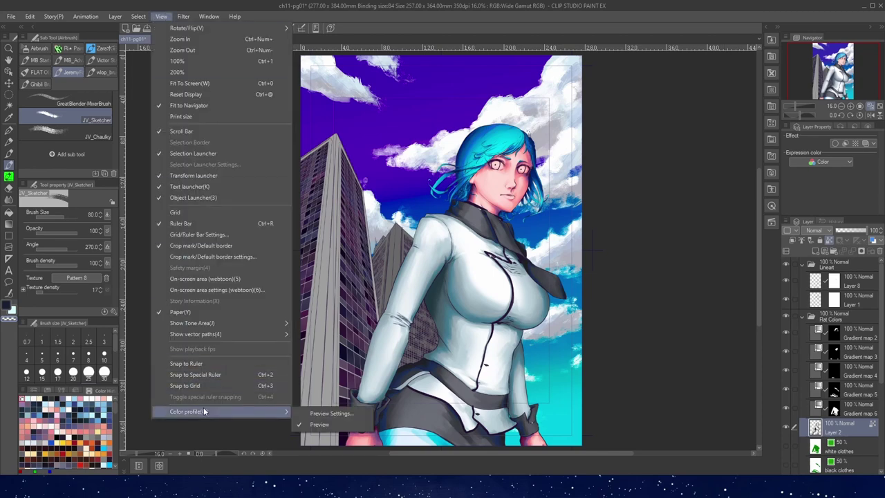
pyautogui.click(323, 414)
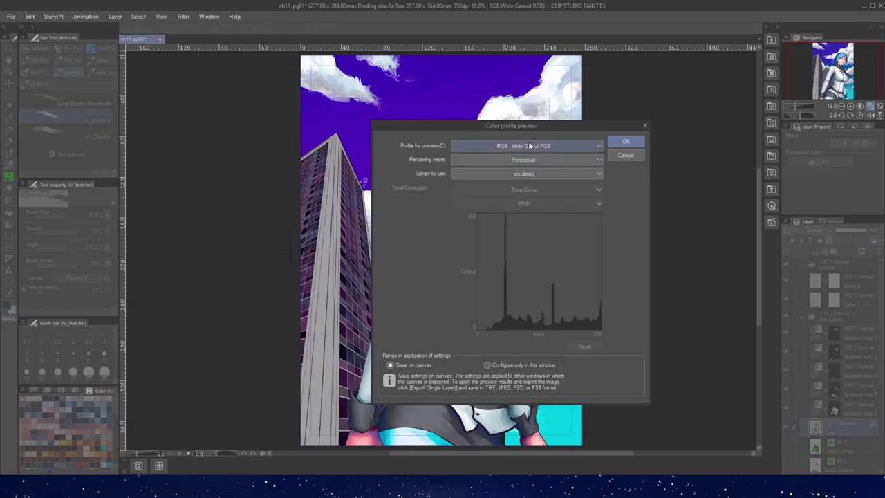
pyautogui.click(530, 145)
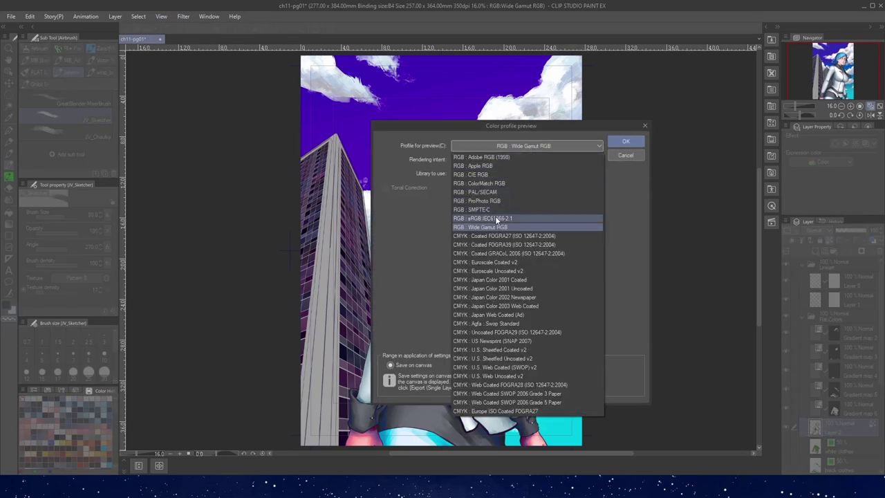
pyautogui.click(496, 218)
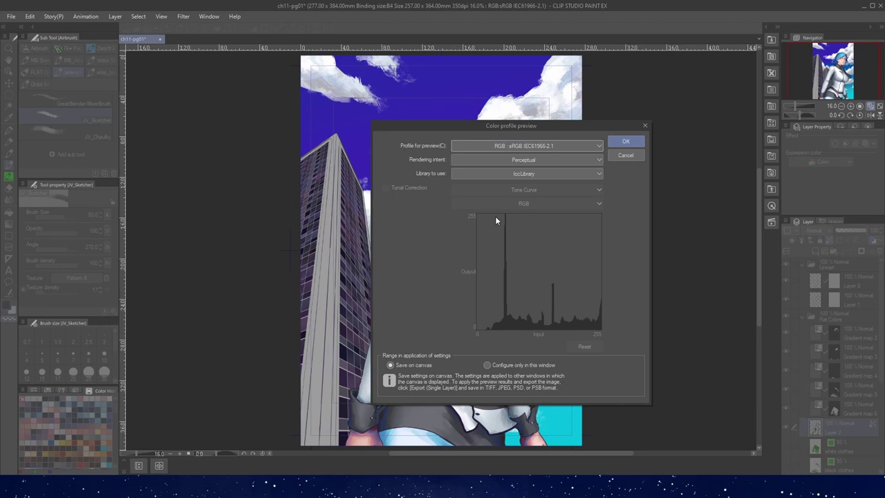
pyautogui.click(626, 141)
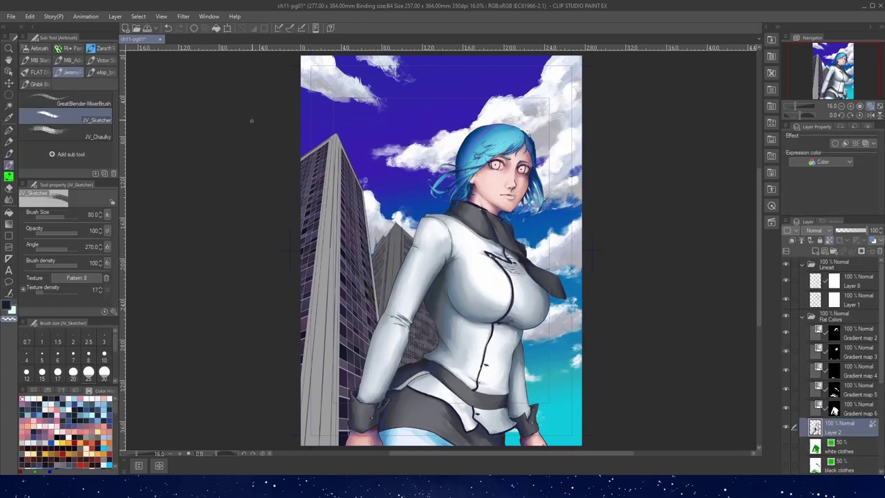
pyautogui.click(161, 16)
pyautogui.moveTo(198, 413)
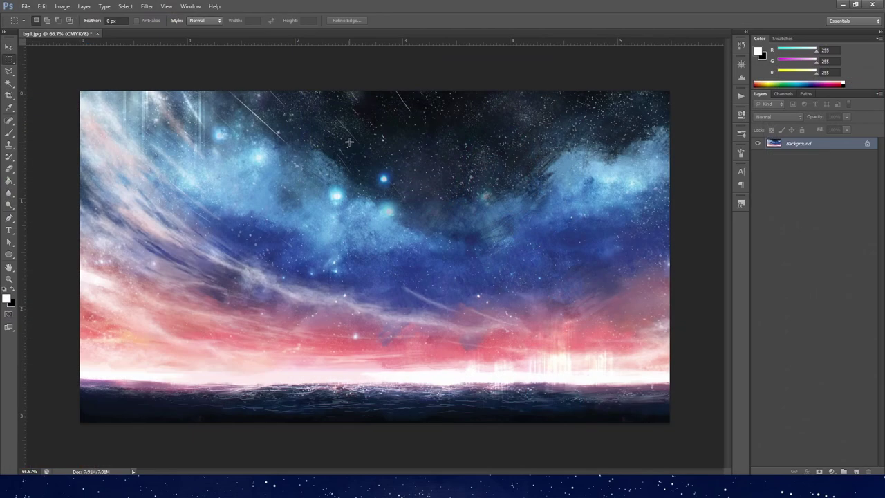
# Convert bg1.jpg to RGB Color mode through Image > Mode.
pyautogui.click(62, 7)
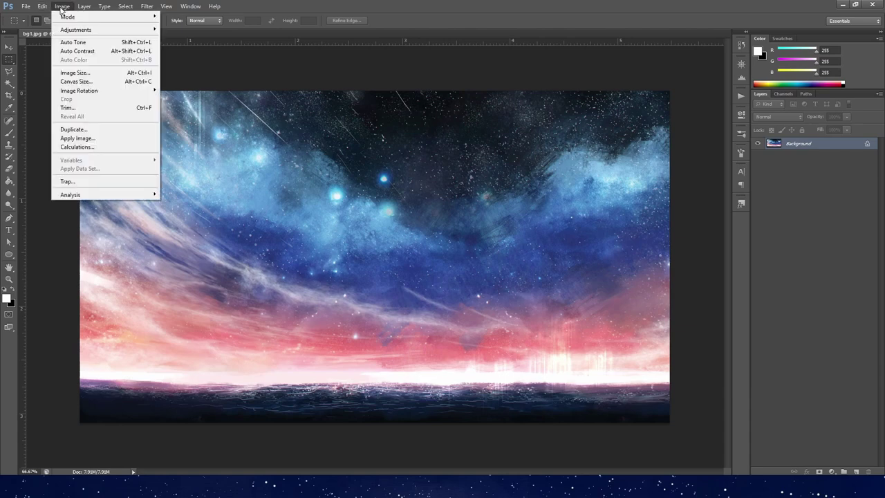
pyautogui.moveTo(69, 20)
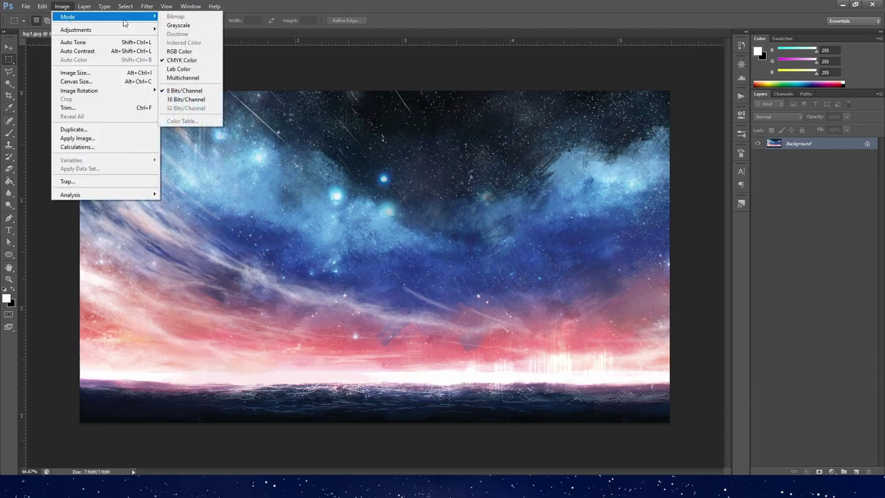
pyautogui.click(187, 52)
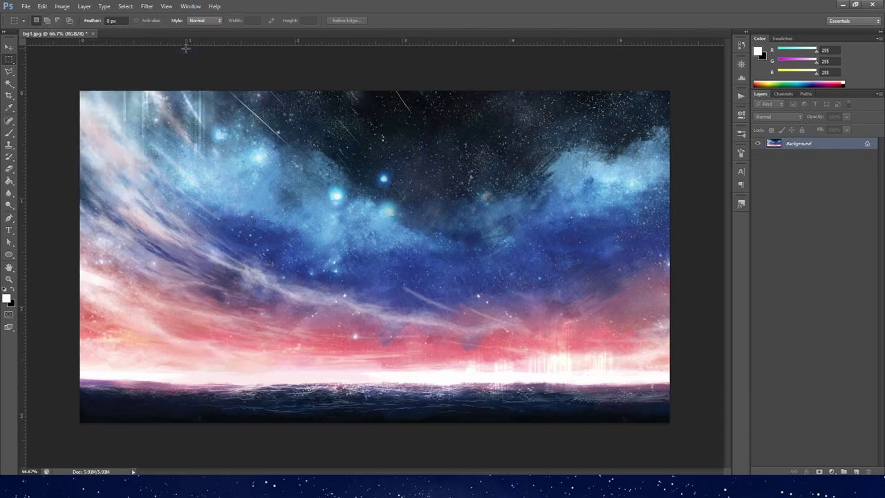
pyautogui.click(167, 6)
pyautogui.moveTo(176, 18)
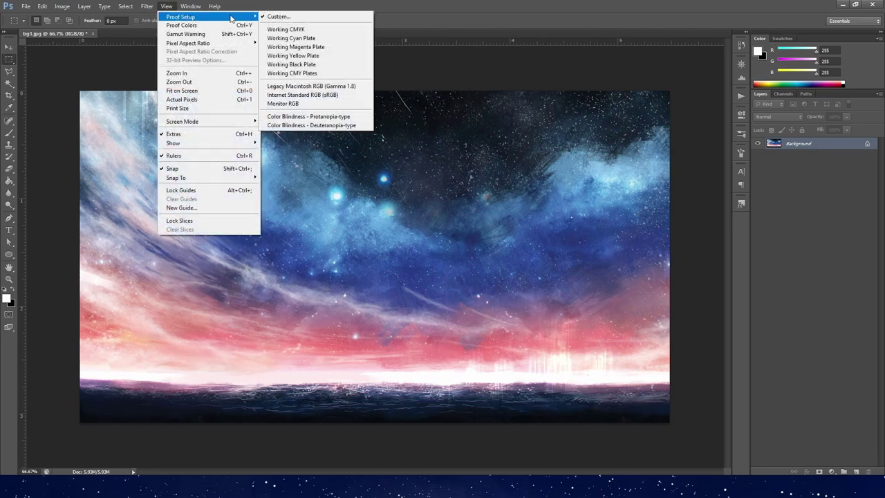
# Proof bg1.jpg as Internet Standard RGB (sRGB) and keep its sRGB IEC61966-2.1 working profile.
pyautogui.click(349, 99)
pyautogui.click(43, 6)
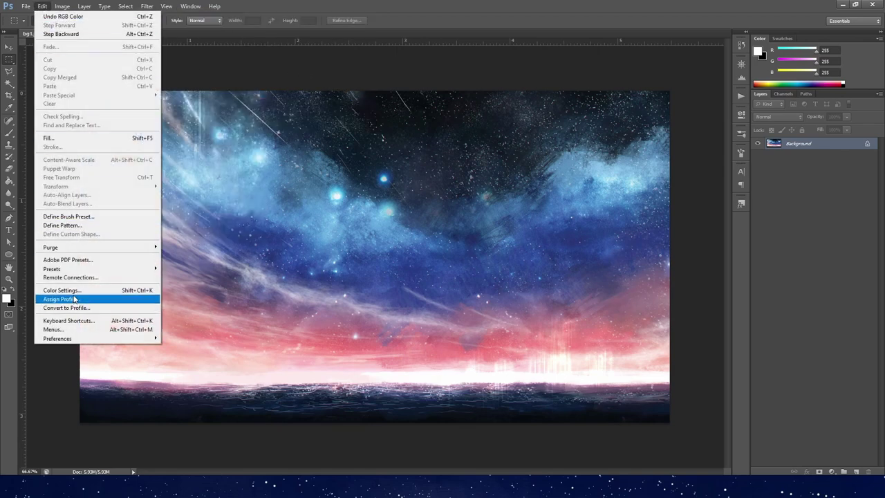
pyautogui.click(74, 299)
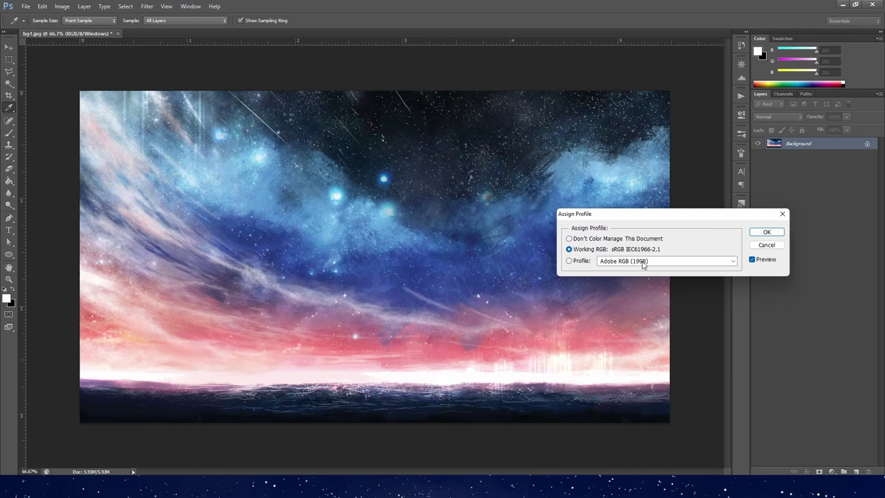
pyautogui.click(577, 264)
pyautogui.click(619, 263)
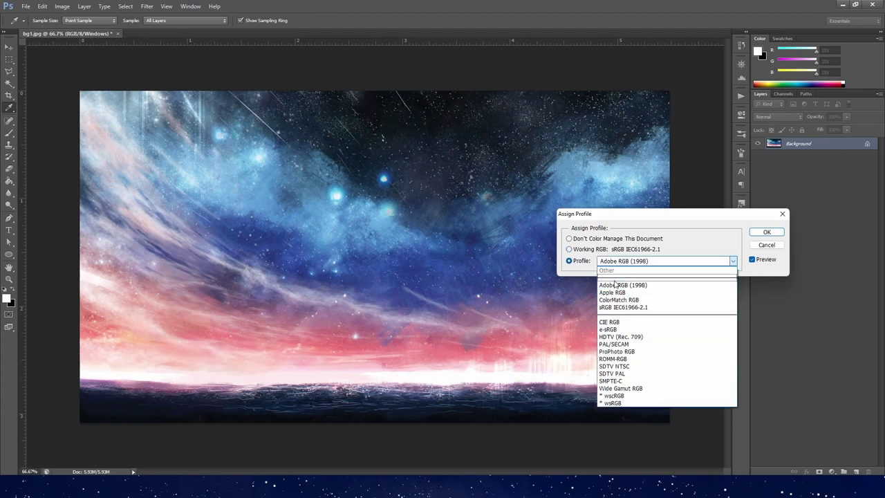
pyautogui.click(622, 285)
pyautogui.press('Escape')
pyautogui.press('m')
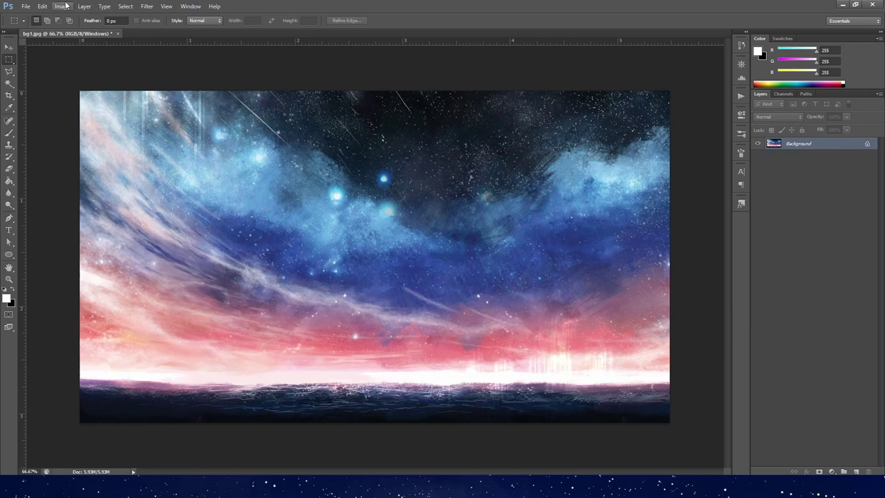
pyautogui.click(42, 6)
# Convert bg1.jpg to the sRGB IEC61966-2.1 destination profile.
pyautogui.click(84, 309)
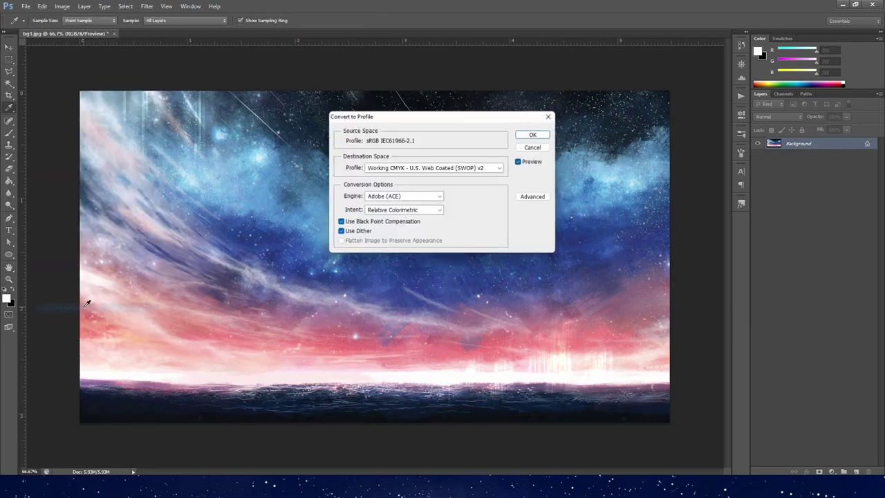
pyautogui.click(416, 171)
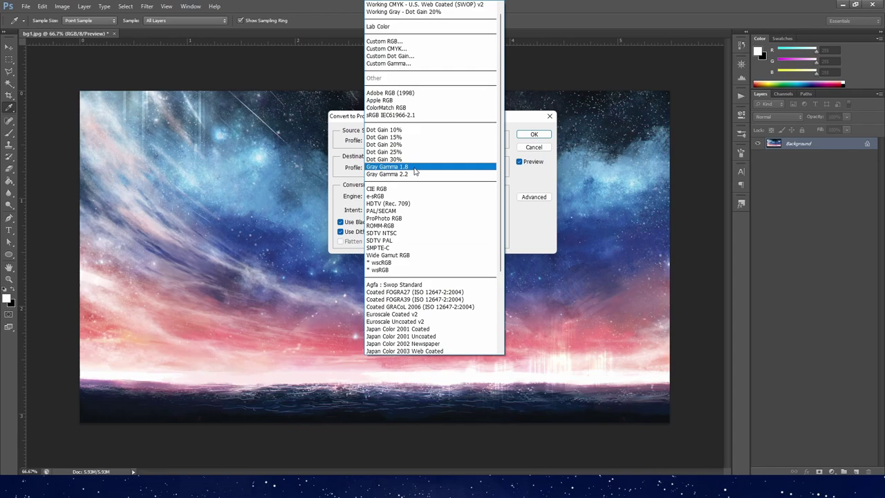
pyautogui.click(397, 116)
pyautogui.click(519, 135)
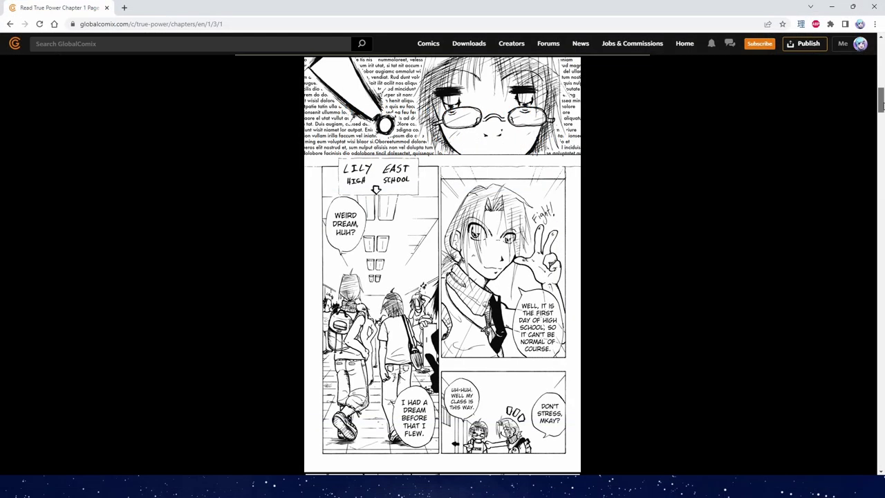
# Scroll the True Power chapter 1 reader down to the borrow-a-paper and borrow-a-pencil panels on page 5.
pyautogui.moveTo(882, 104); pyautogui.dragTo(882, 119)
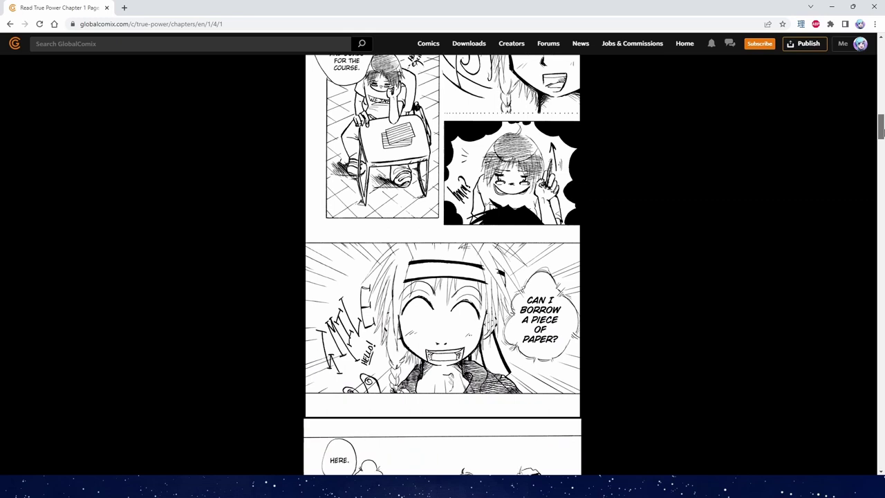
pyautogui.moveTo(882, 137); pyautogui.dragTo(882, 137)
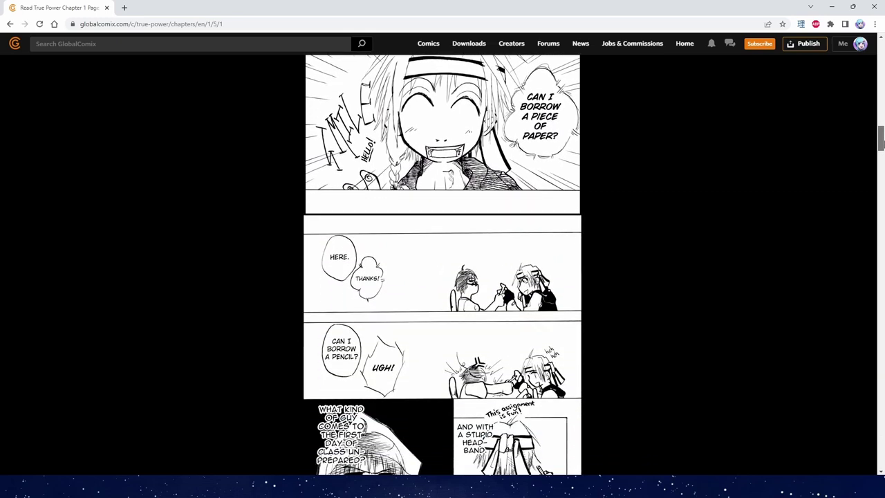